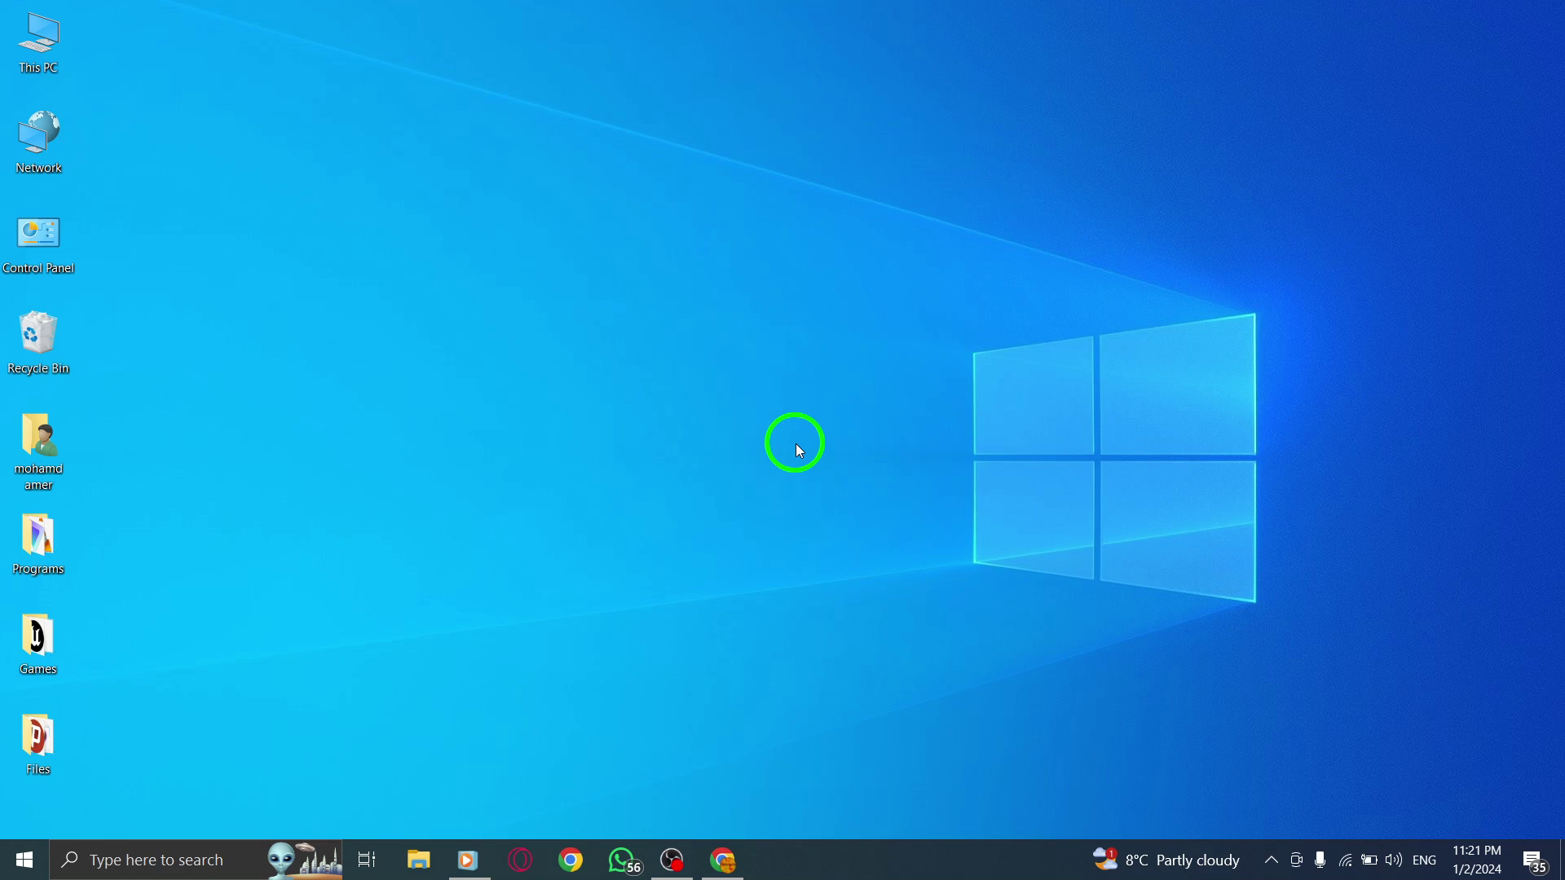
Step: Bring Chrome forward on the Gmail inbox and show the quick settings panel
{"action": "left_click", "coordinate": [724, 859]}
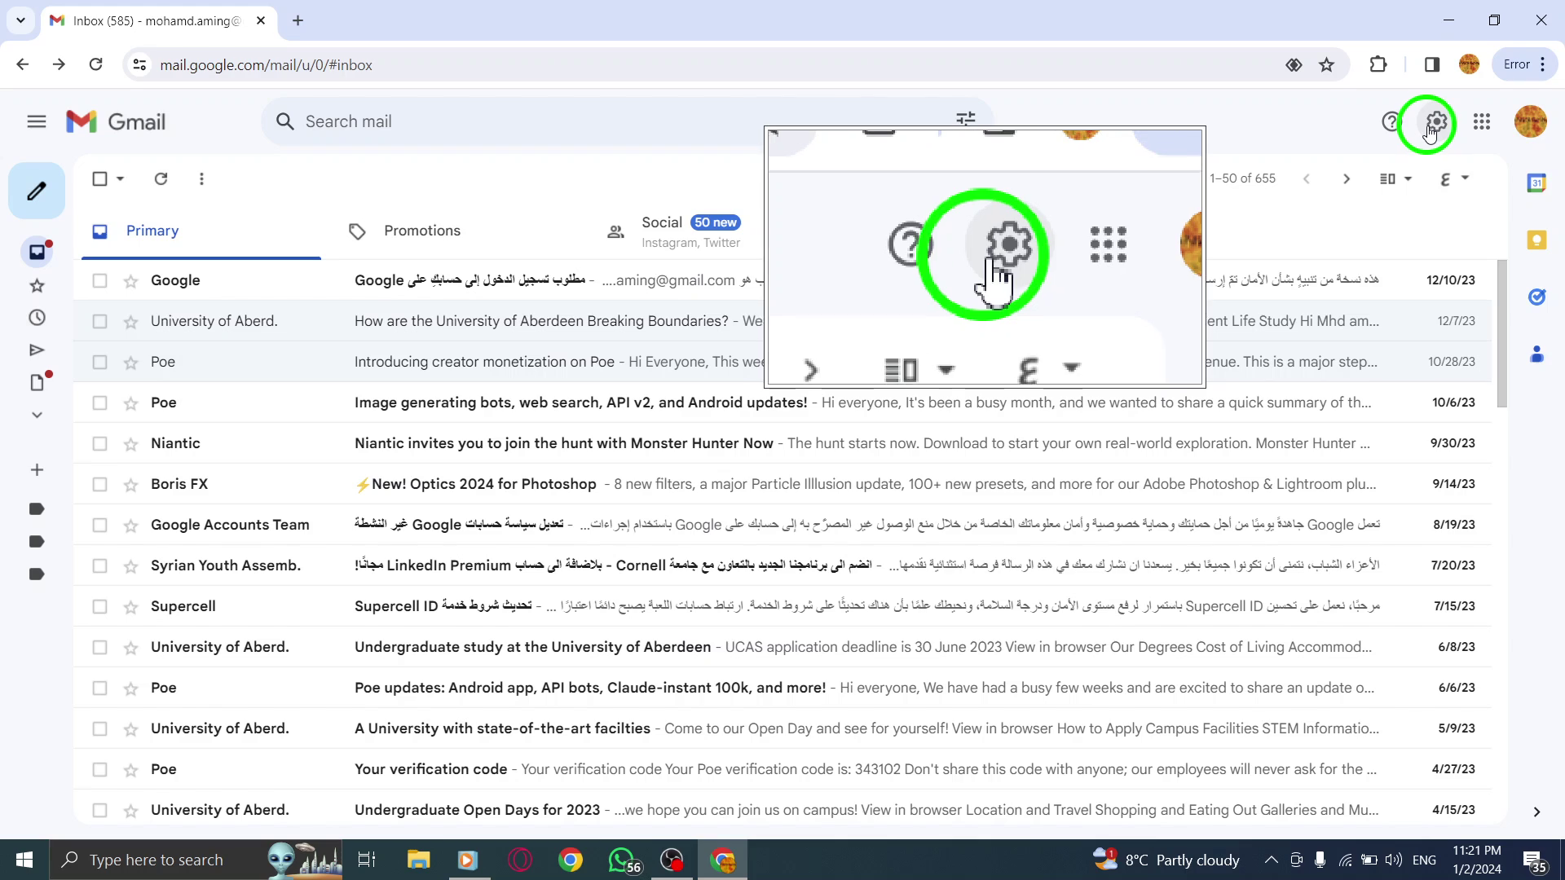
{"action": "left_click", "coordinate": [1436, 127]}
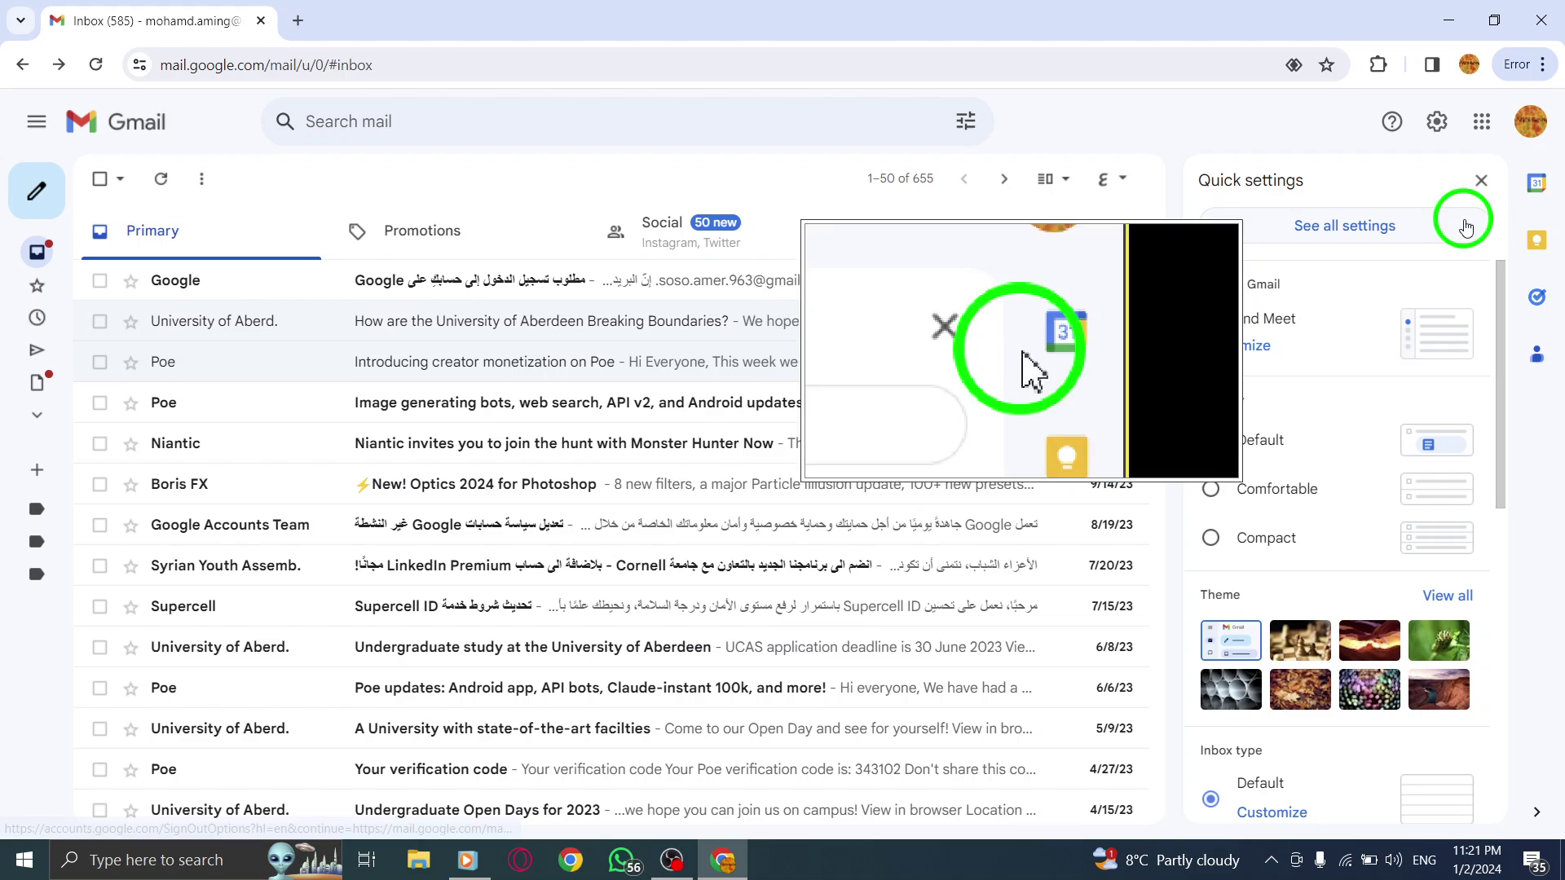
Step: Go from Quick settings to the full General settings page with hover actions enabled
{"action": "left_click", "coordinate": [1337, 232]}
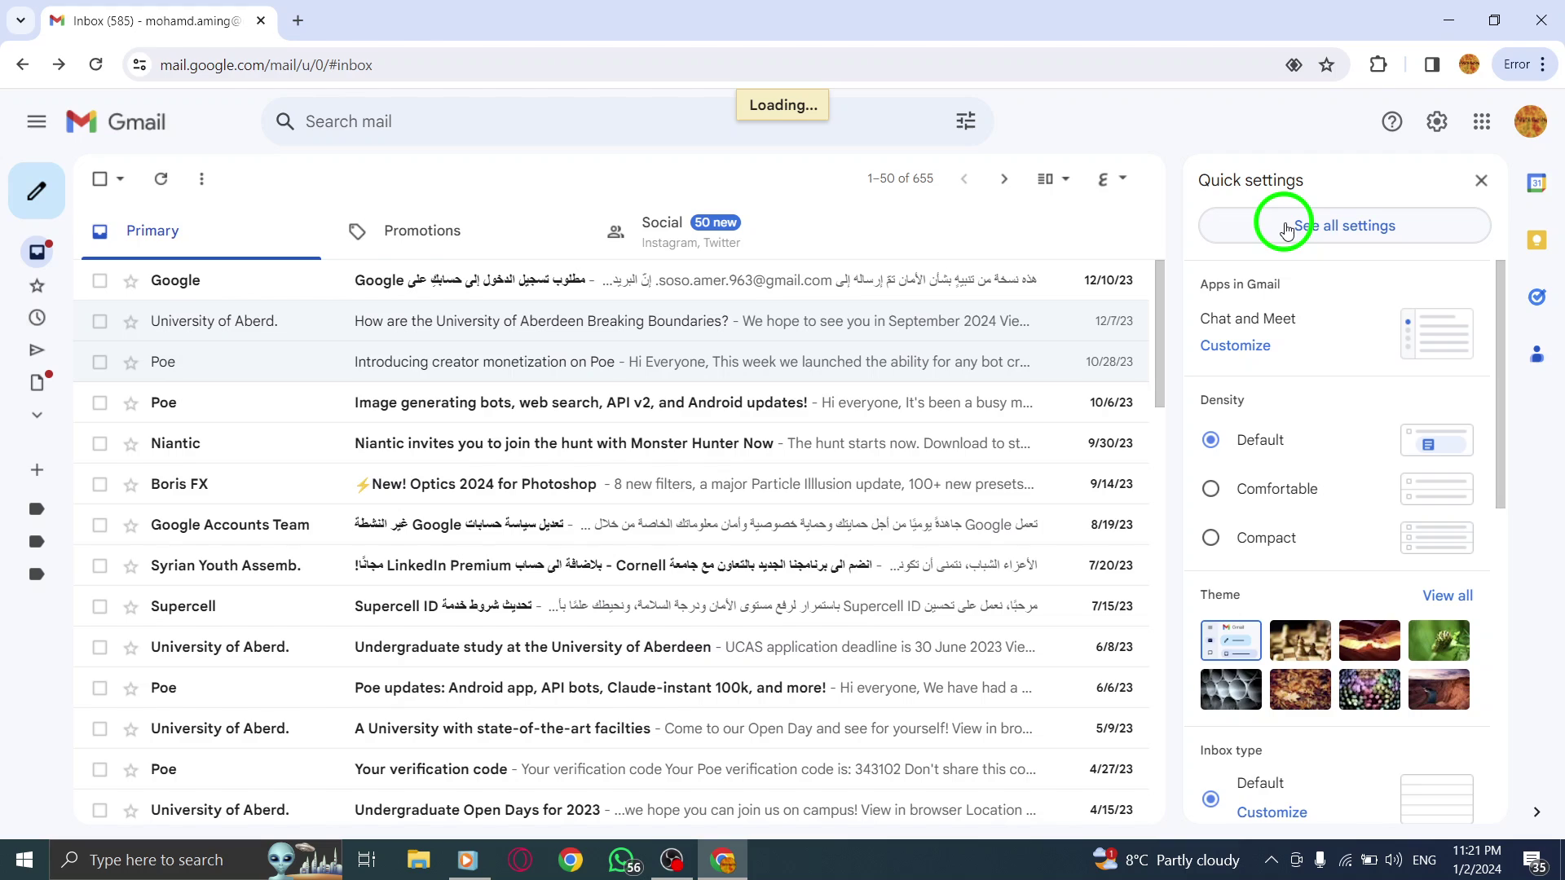
{"action": "left_click", "coordinate": [1232, 227]}
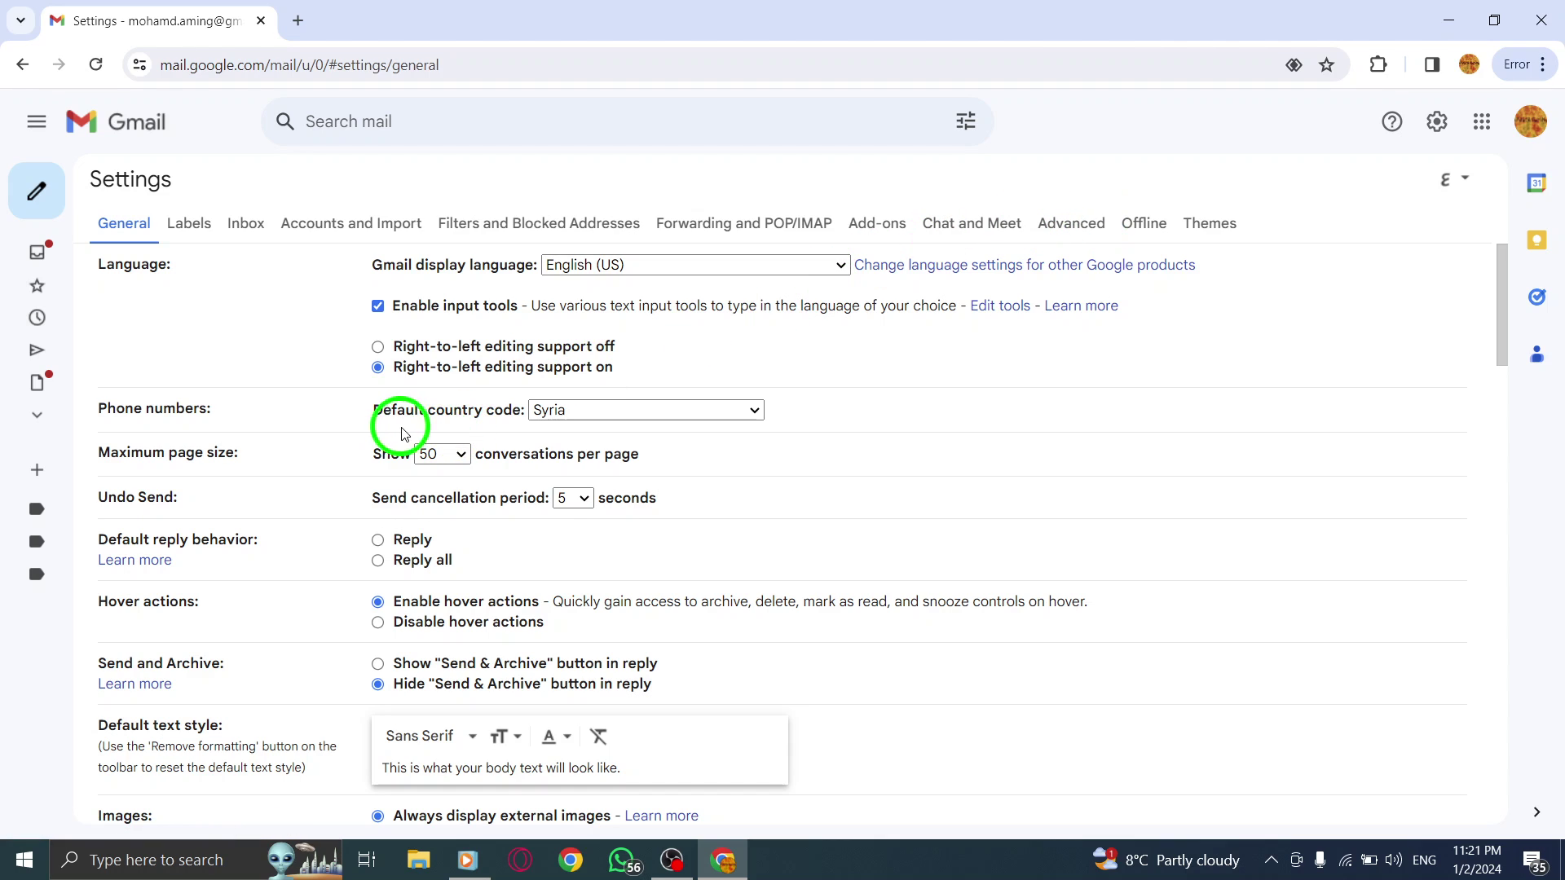
{"action": "scroll", "coordinate": [395, 429], "scroll_direction": "down", "scroll_amount": 3}
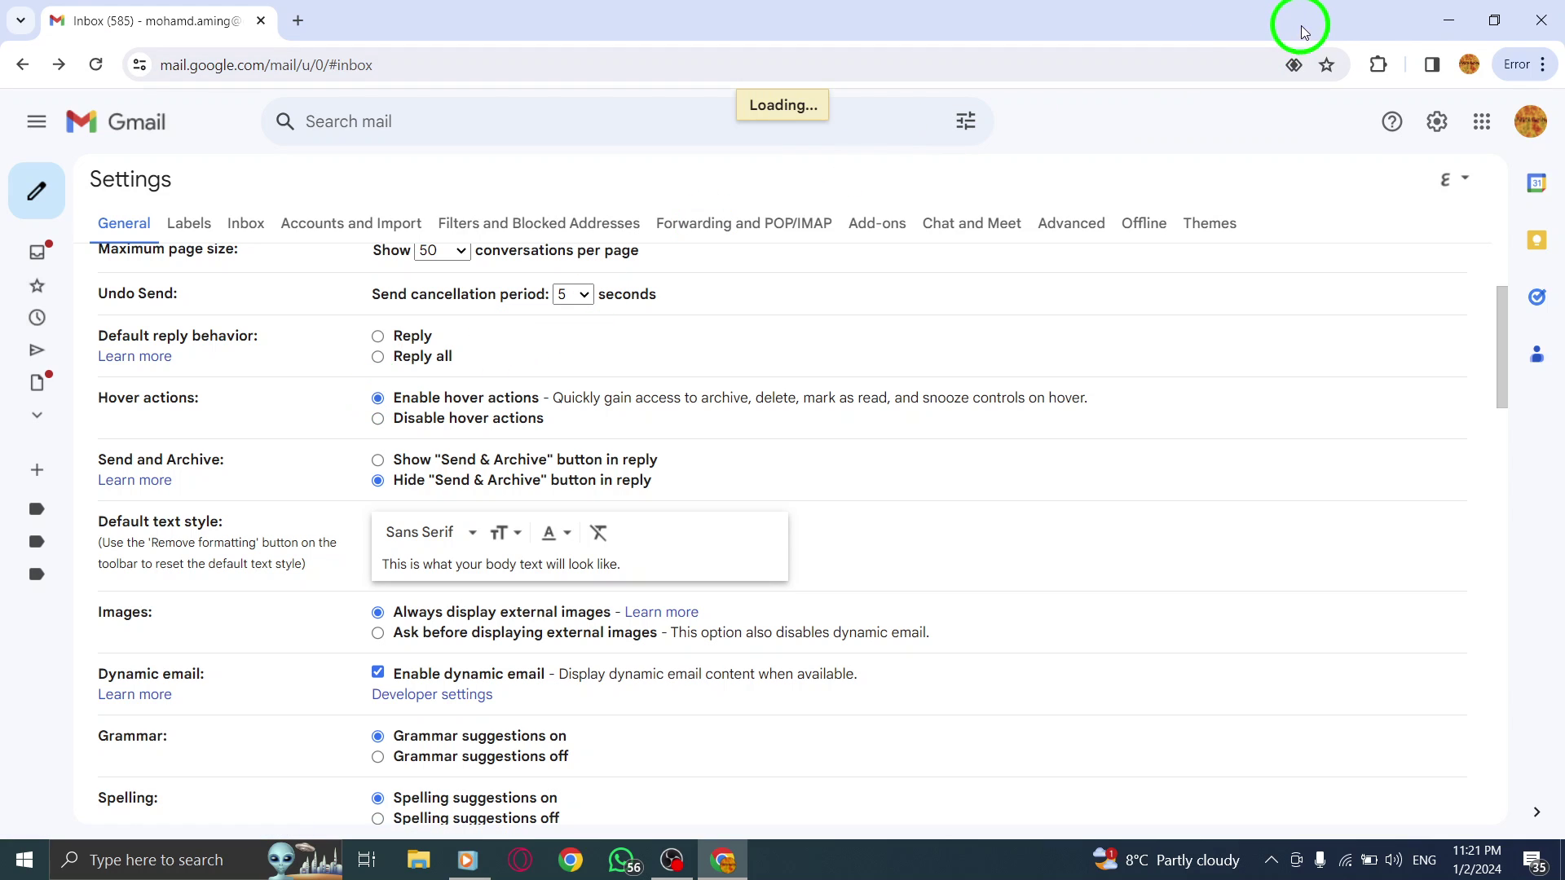
Step: Minimize Chrome and refresh the Windows desktop from its right-click menu
{"action": "left_click", "coordinate": [1447, 24]}
{"action": "right_click", "coordinate": [854, 285]}
{"action": "left_click", "coordinate": [889, 342]}
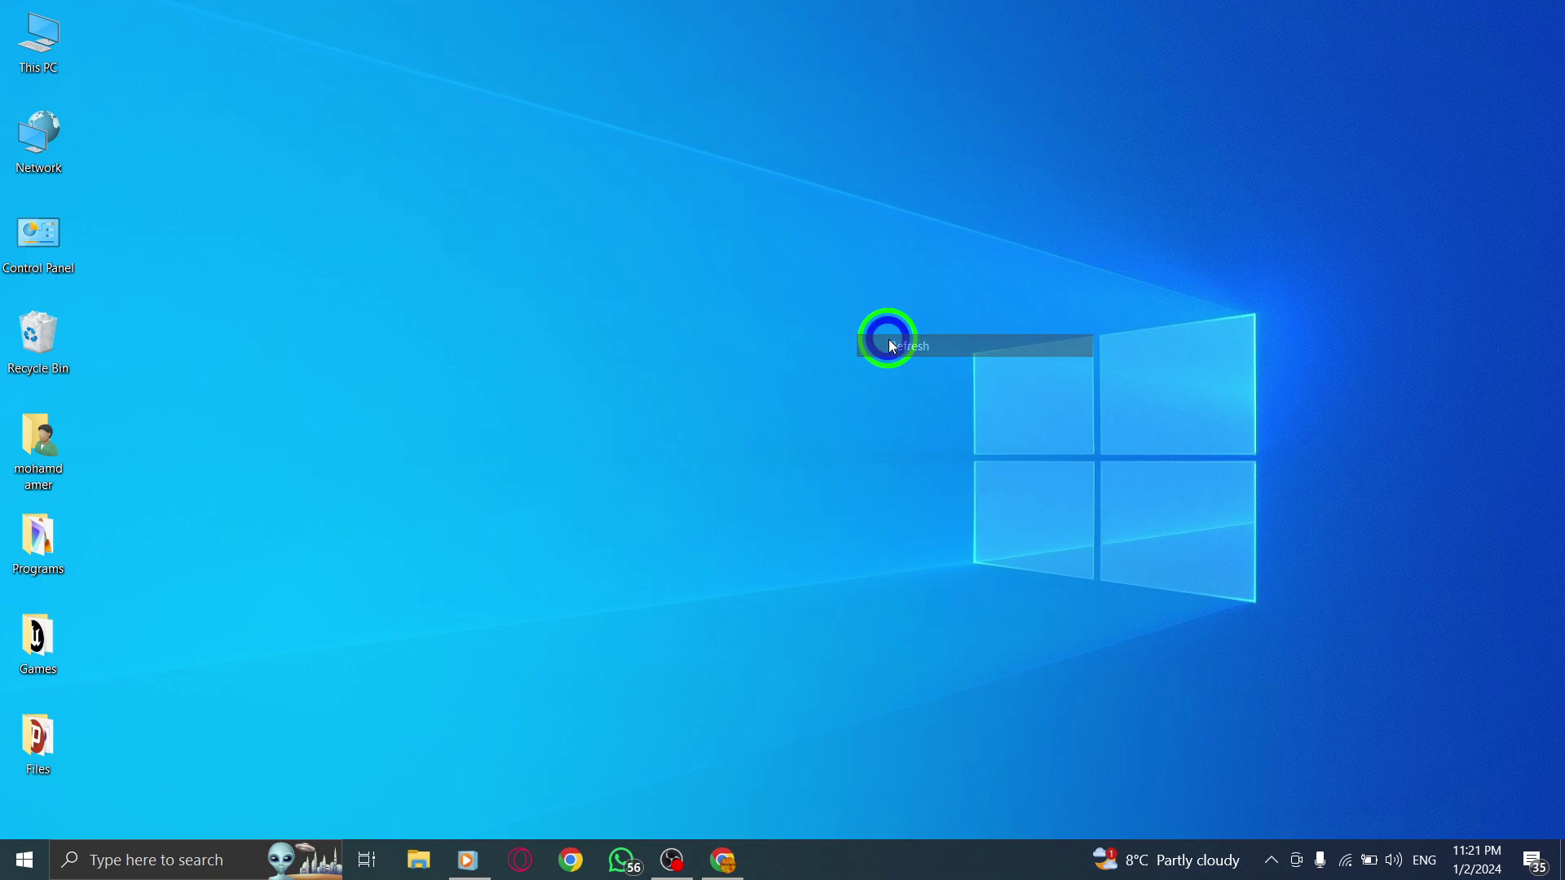